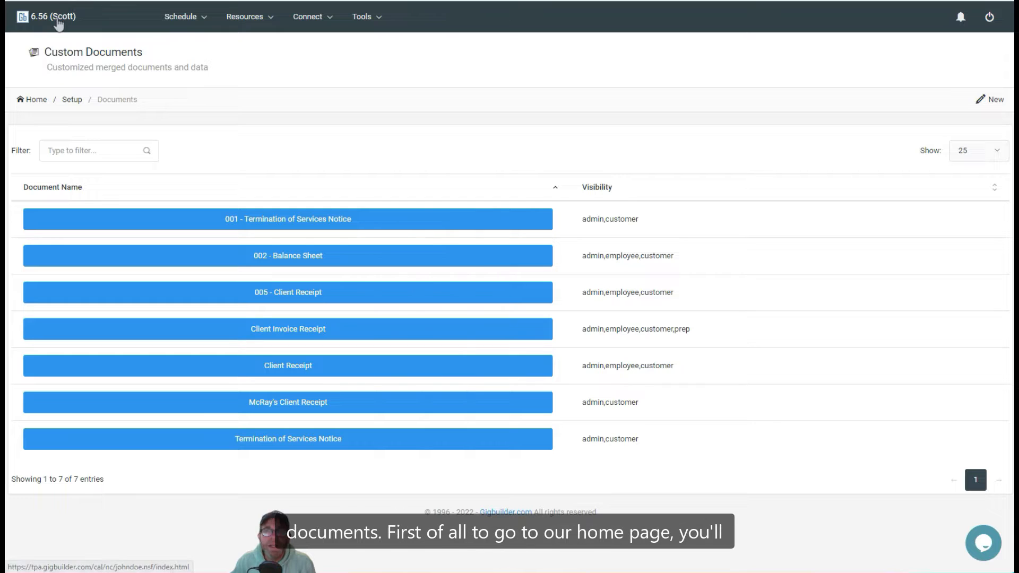
Return to the home dashboard using the '6.56' link at the top left
click(58, 24)
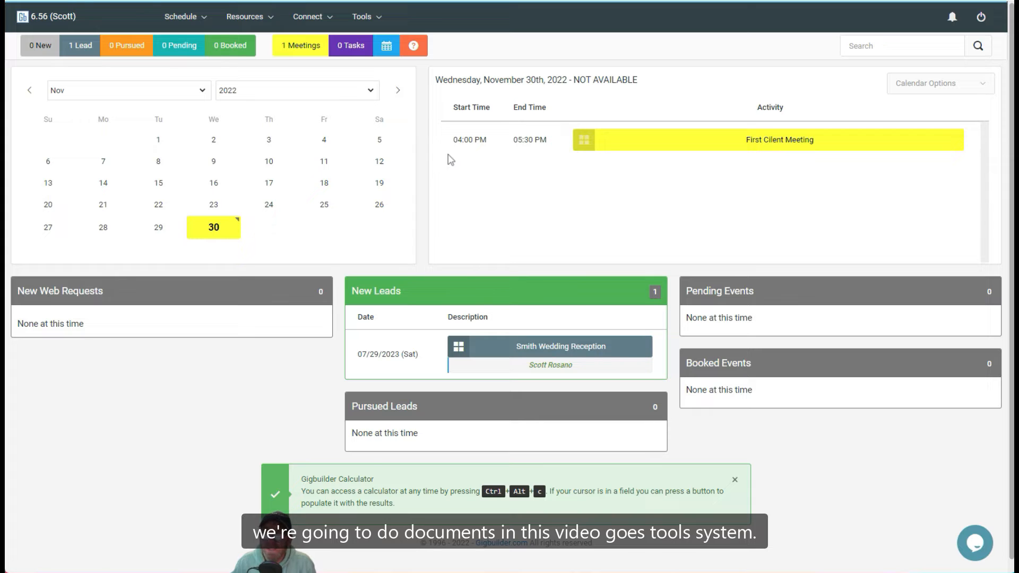
Go to Tools > System Configuration > Paperwork Documents to list the custom documents
click(369, 17)
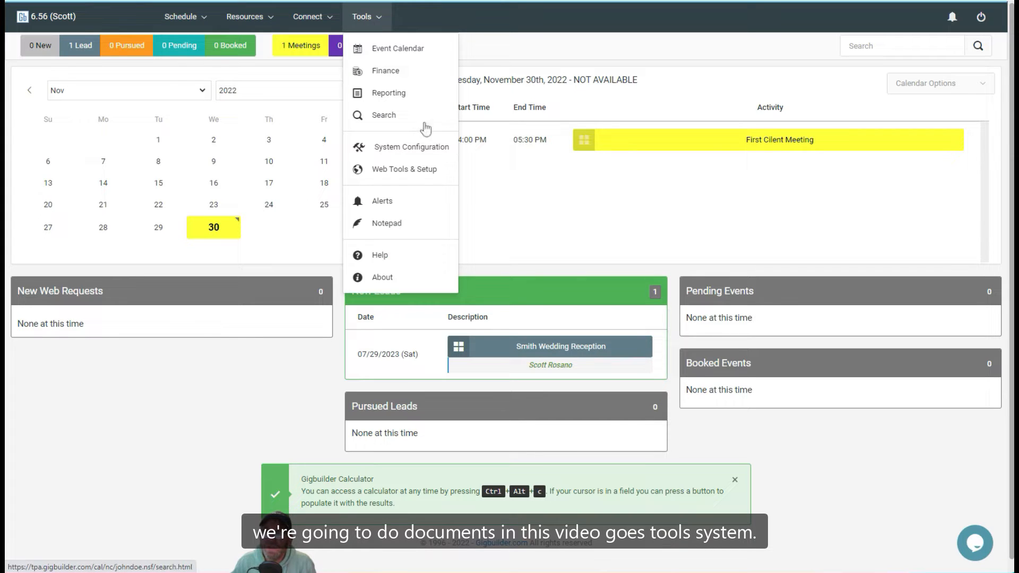
click(421, 146)
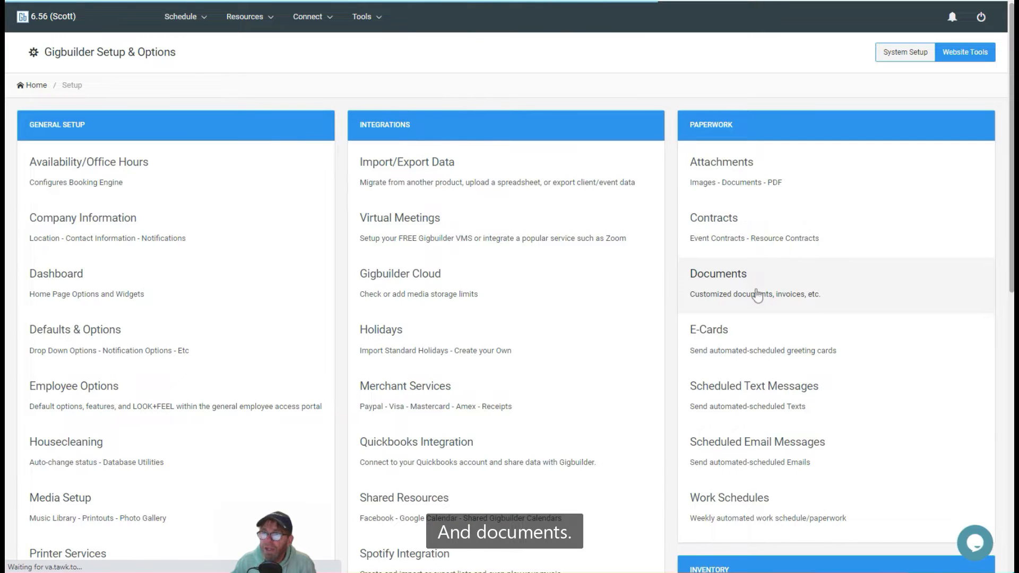
click(757, 295)
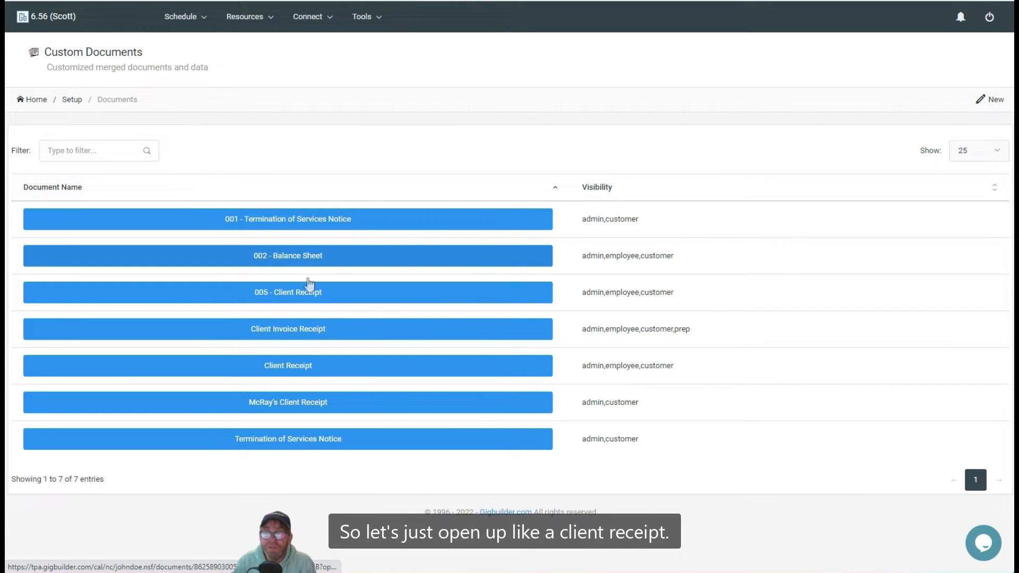
Open the Client Receipt template and toggle Event Prep on then off, leaving visibility unchanged
click(318, 368)
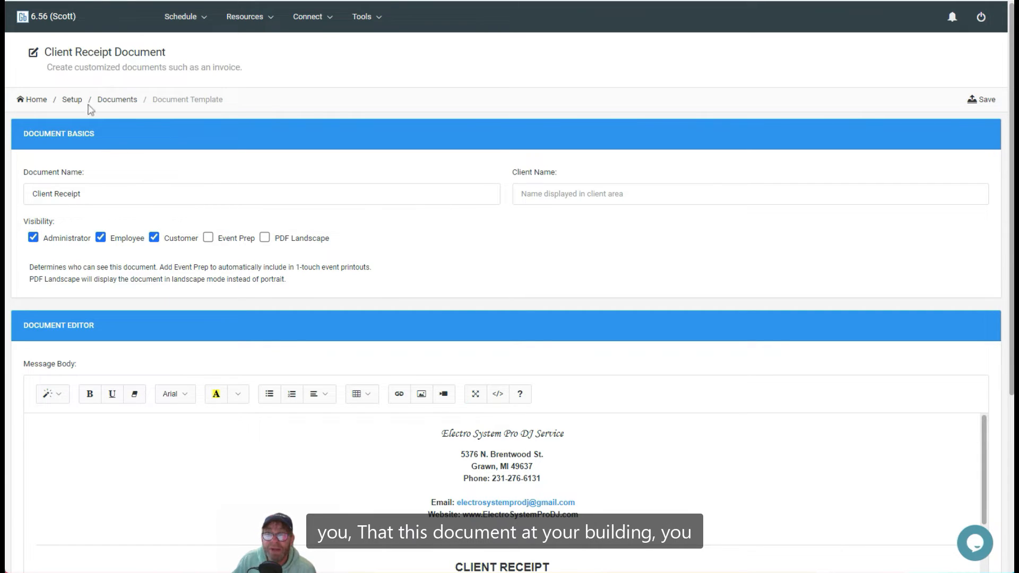
click(240, 240)
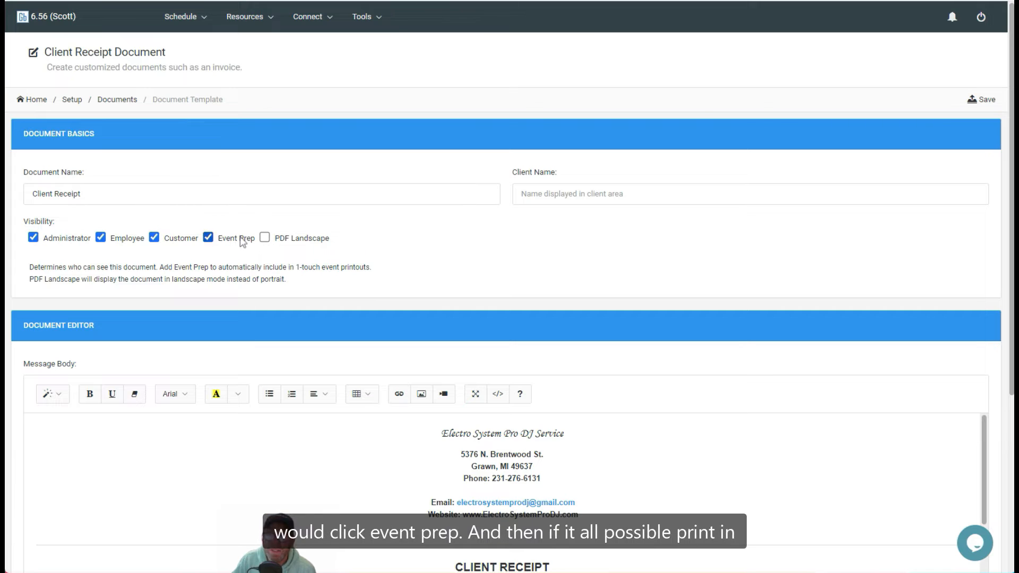
click(242, 240)
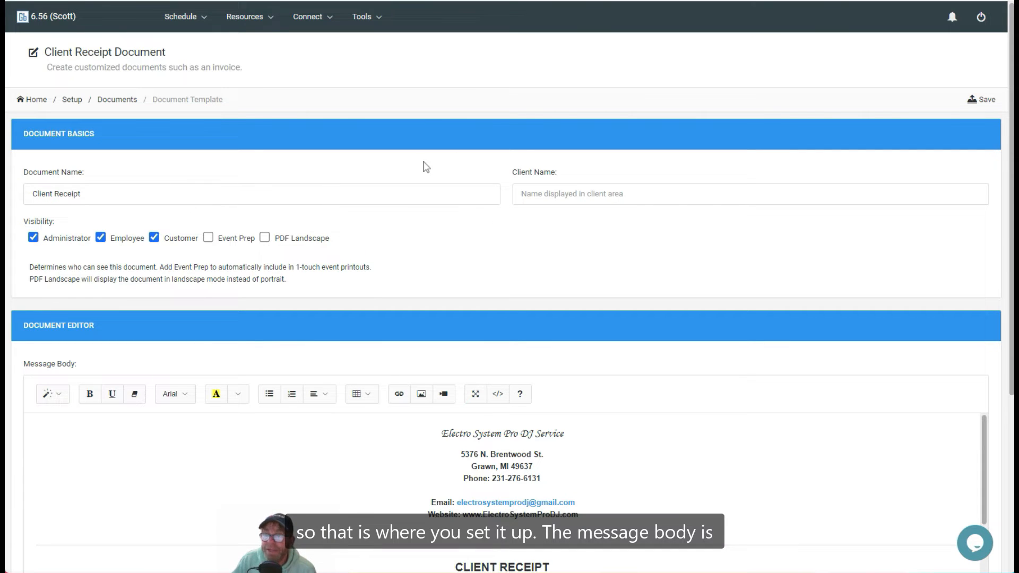
scroll(299, 222, down, 4)
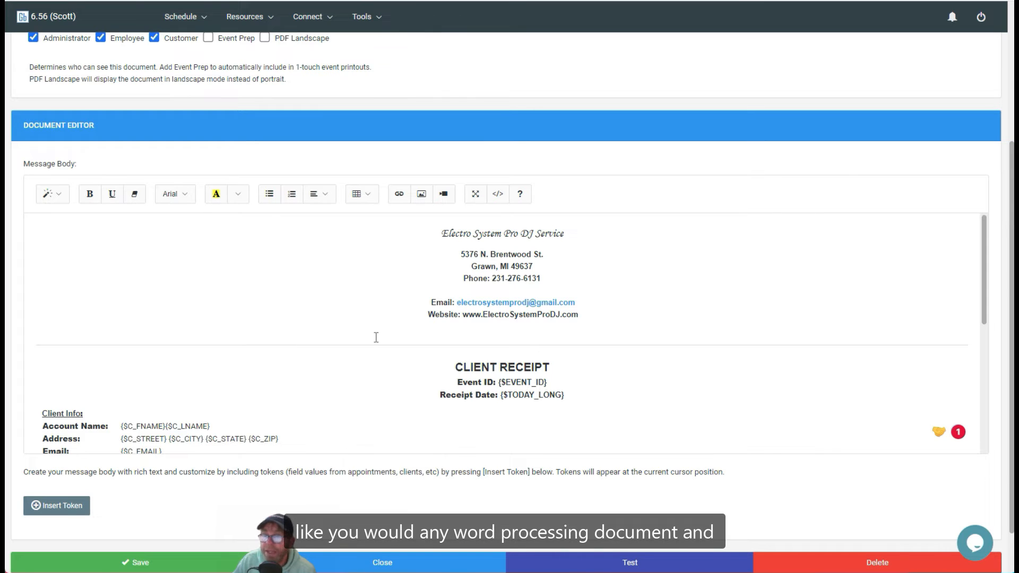
scroll(375, 337, down, 4)
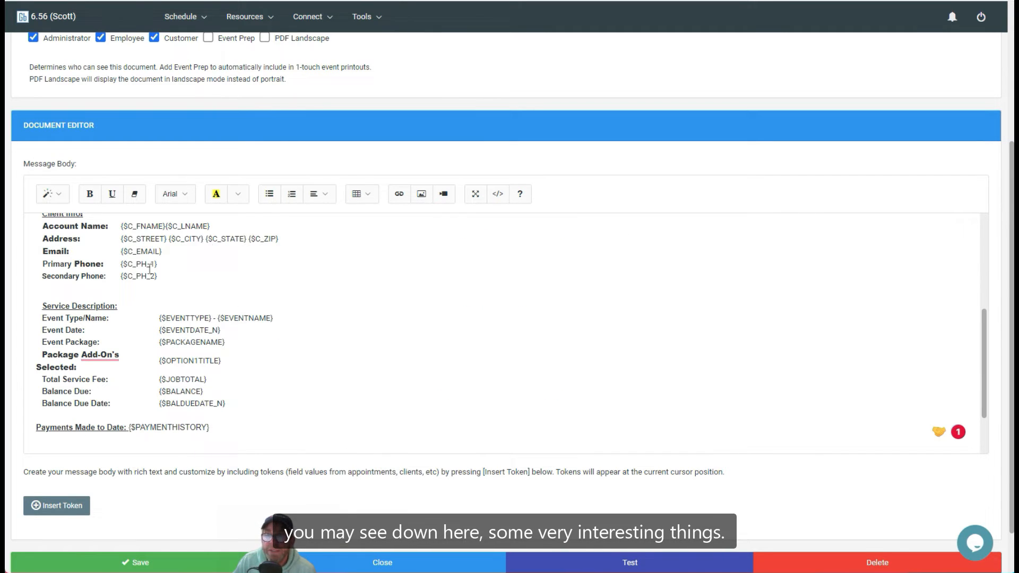
drag(299, 236, 159, 217)
click(215, 287)
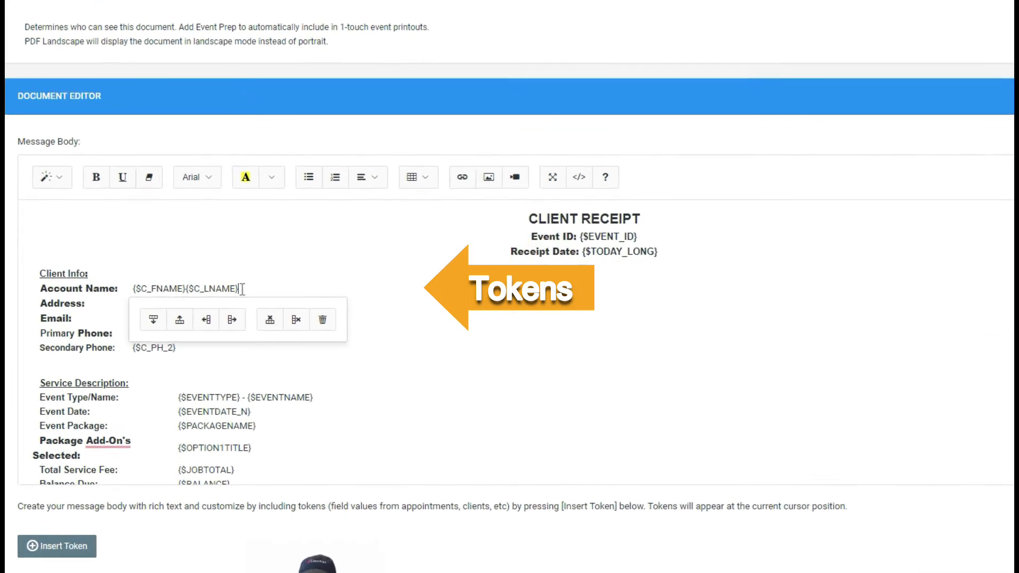
drag(241, 288, 203, 288)
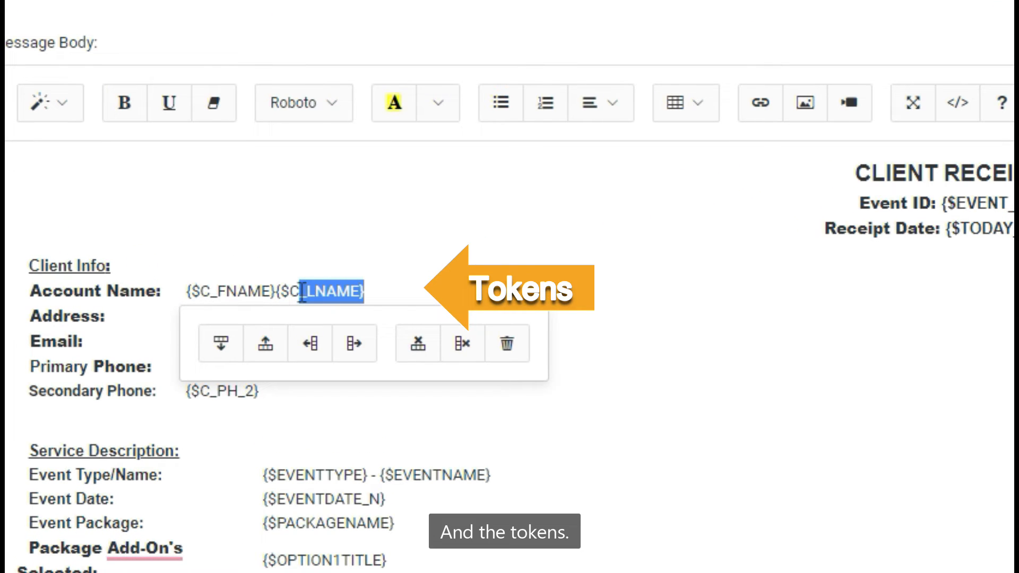
click(631, 366)
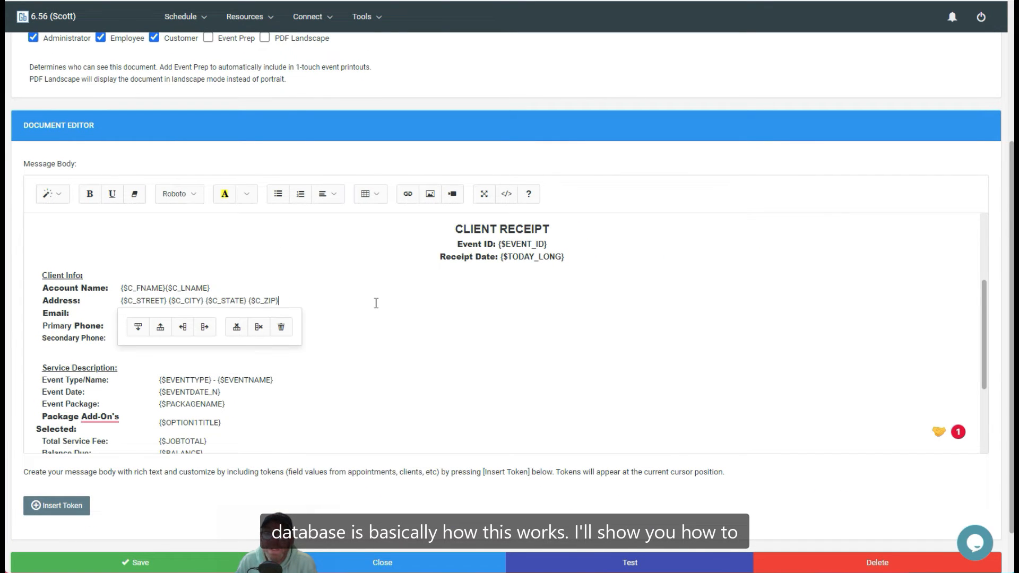
click(198, 238)
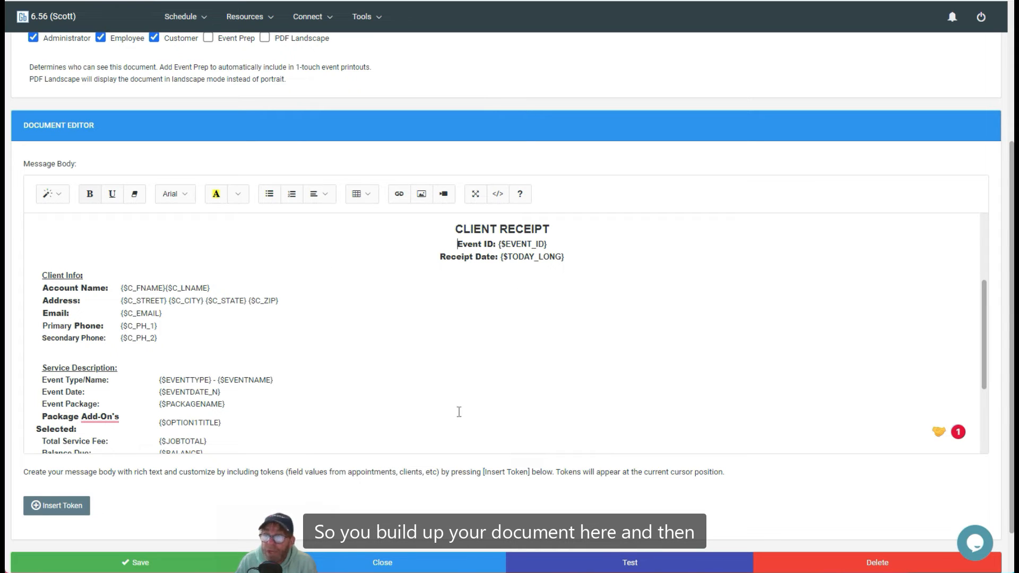
scroll(447, 387, down, 3)
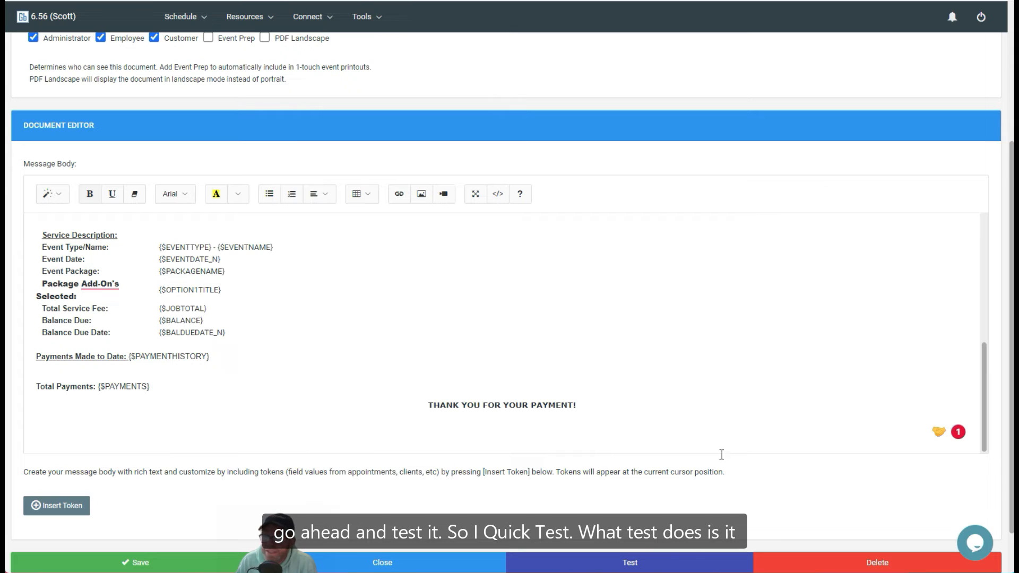
click(631, 564)
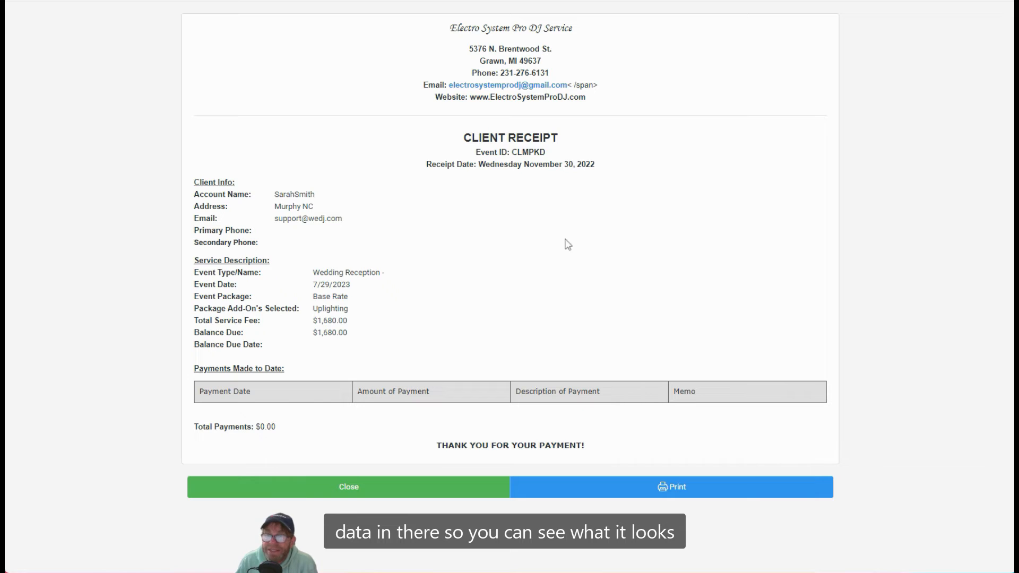
click(341, 485)
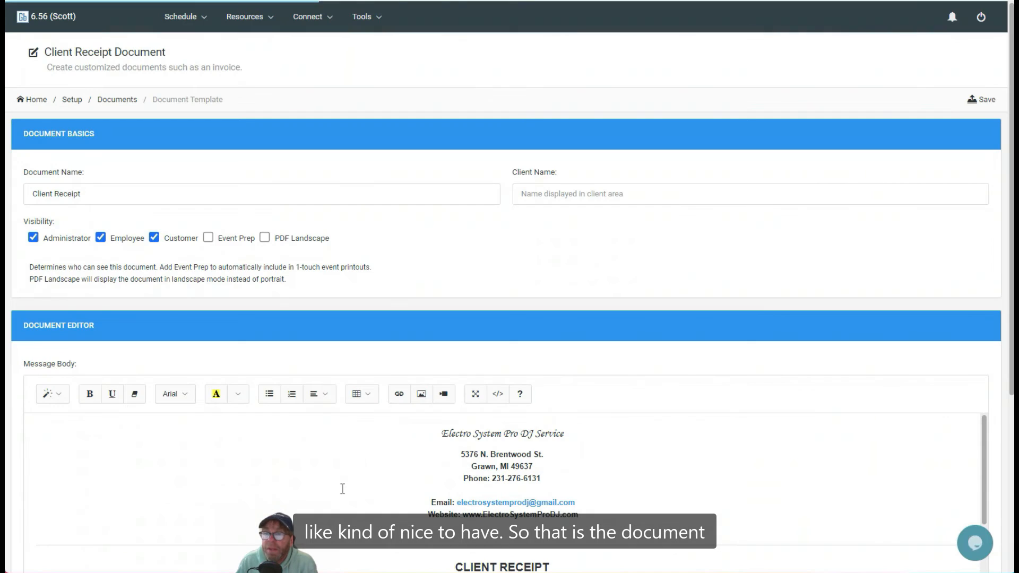
scroll(365, 176, down, 2)
scroll(366, 176, down, 3)
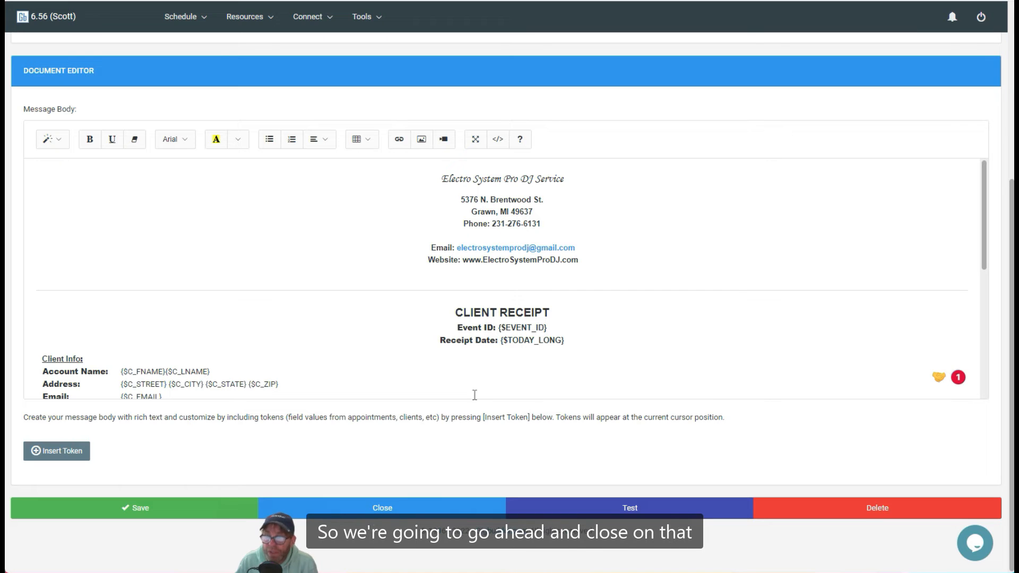
Close the Client Receipt editor and start a new blank custom document
click(388, 515)
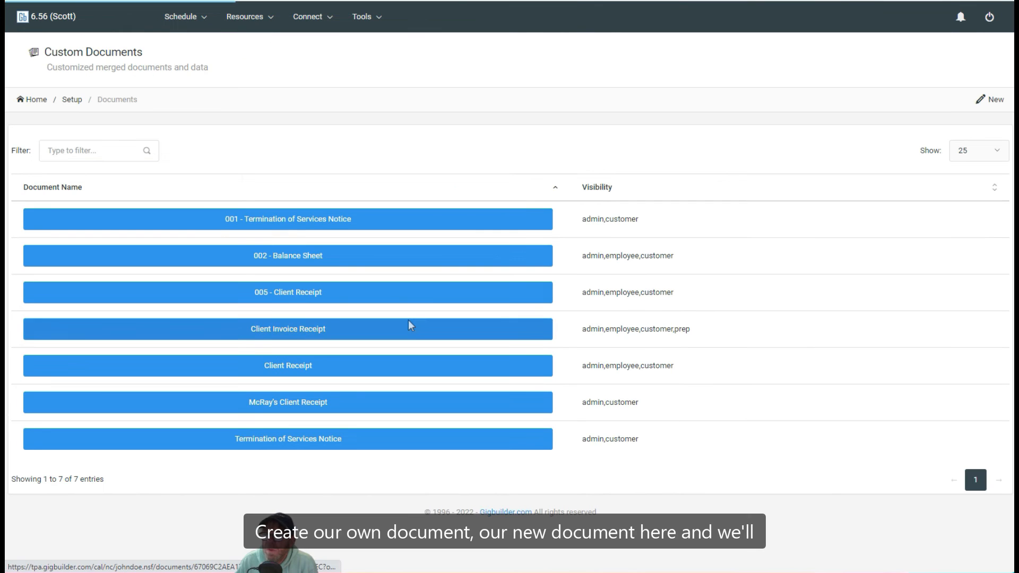
click(997, 104)
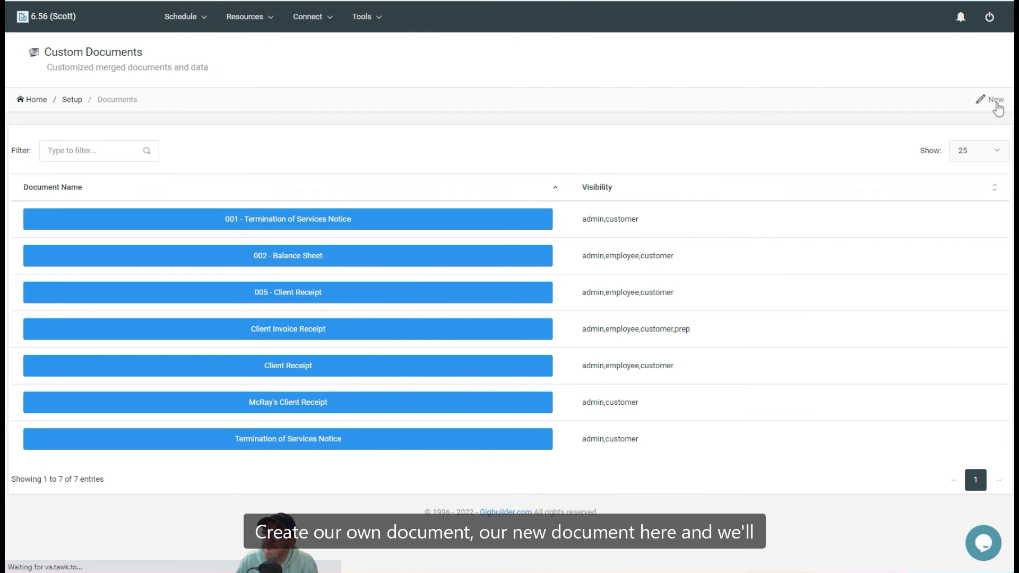
click(108, 199)
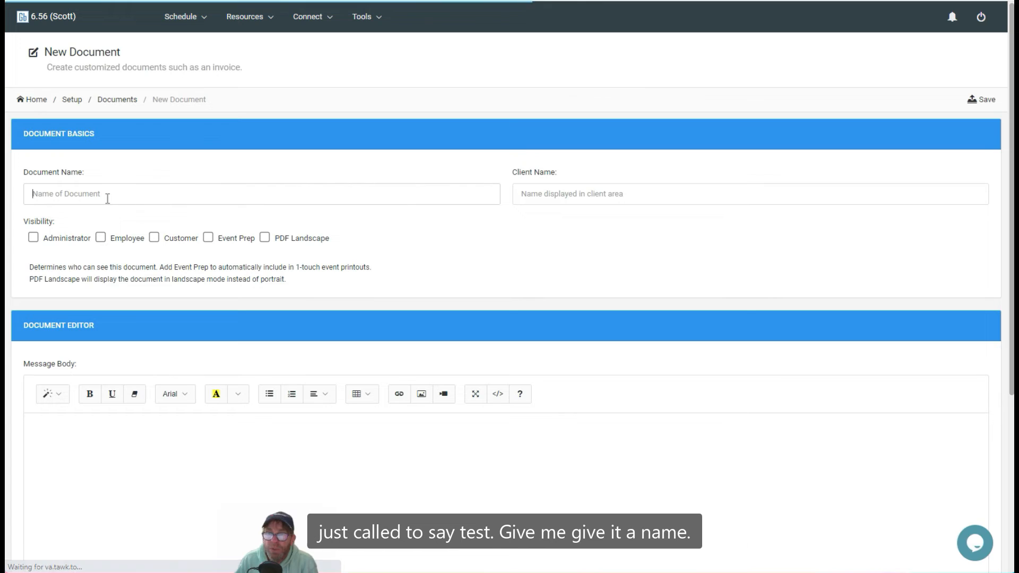
Name the document 'Test Document', client name 'Client Test', visible to Administrator, Employee and Customer
text(T)
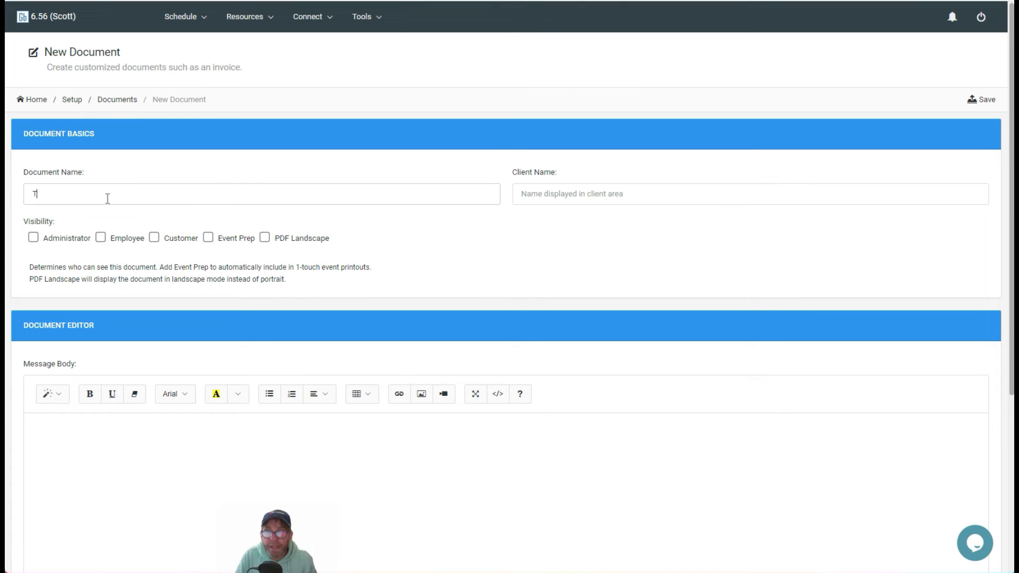
text(est Document)
key(Tab)
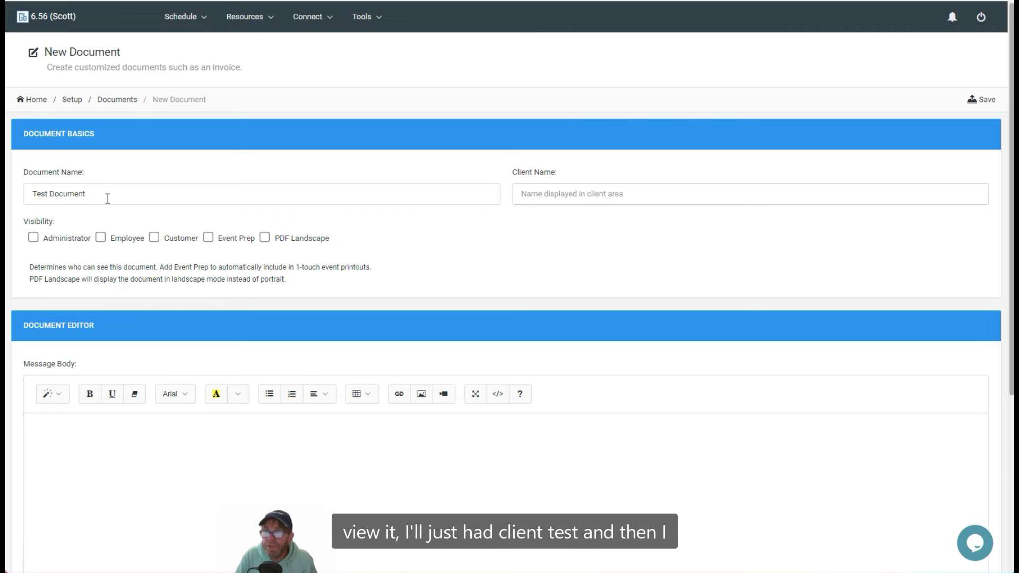
text(Client Test)
click(47, 238)
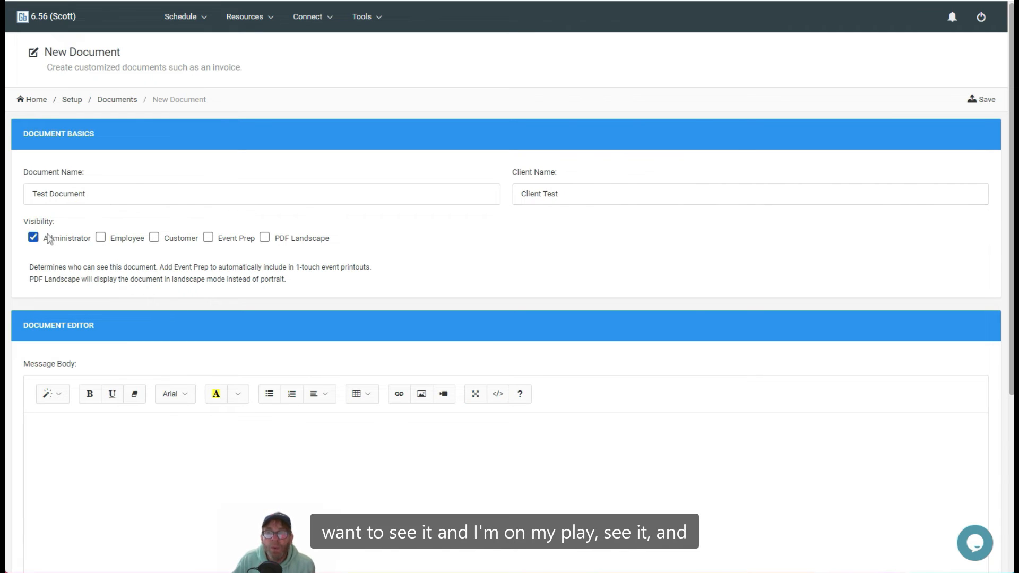
click(114, 239)
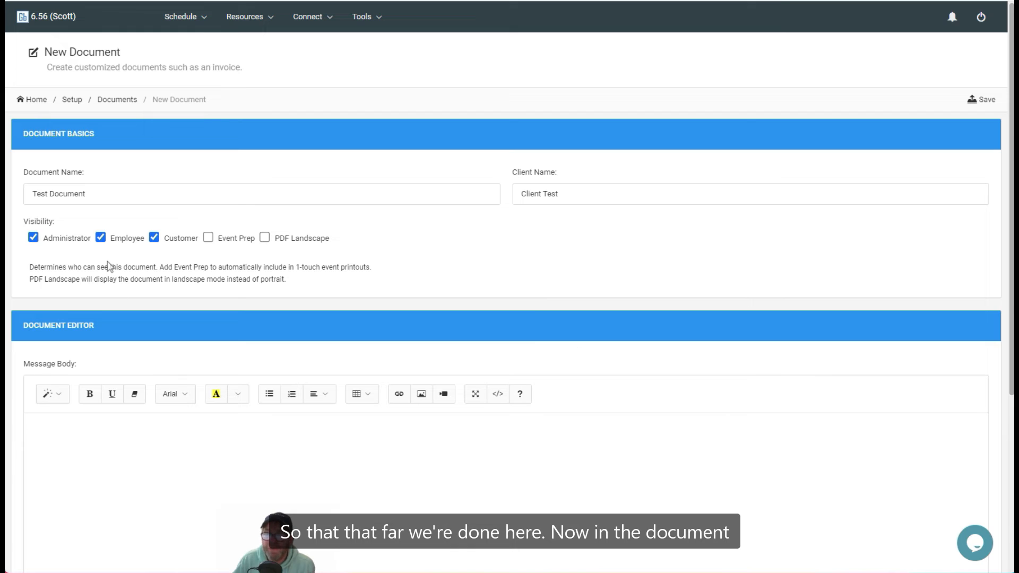
scroll(213, 348, down, 4)
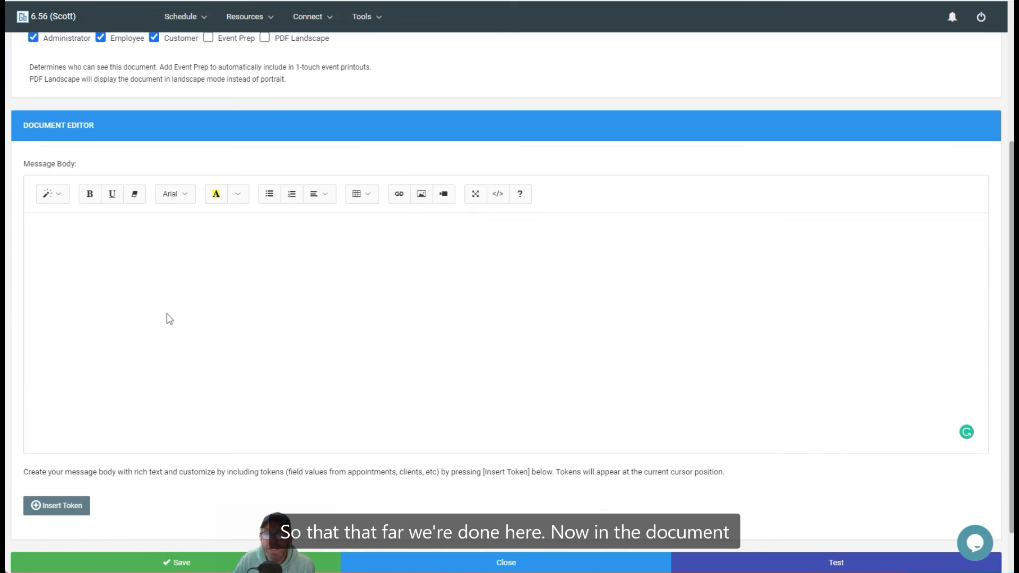
Start the message body with 'Dear' and bring up the Insert Tokens dialog
click(162, 261)
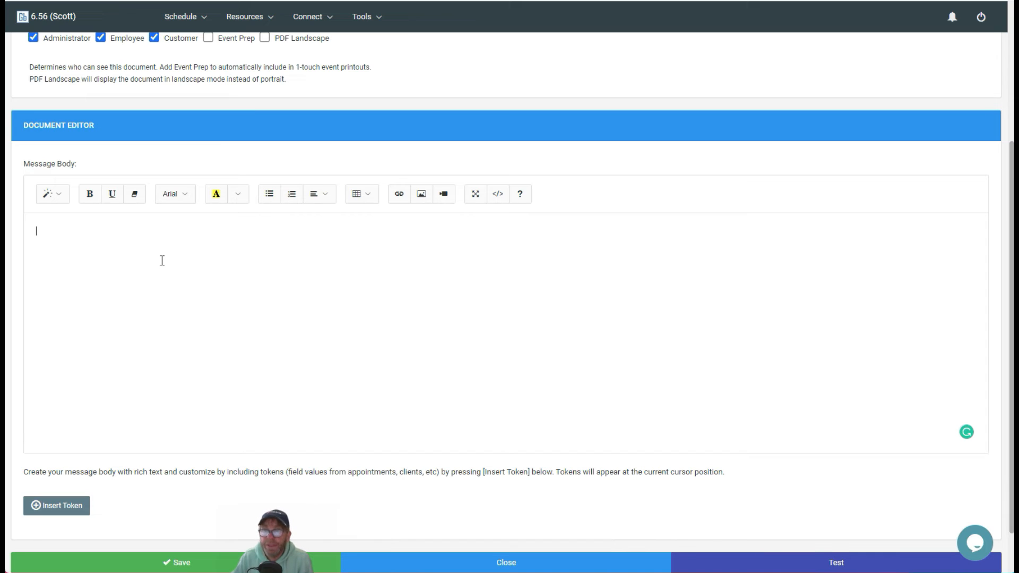
text(D)
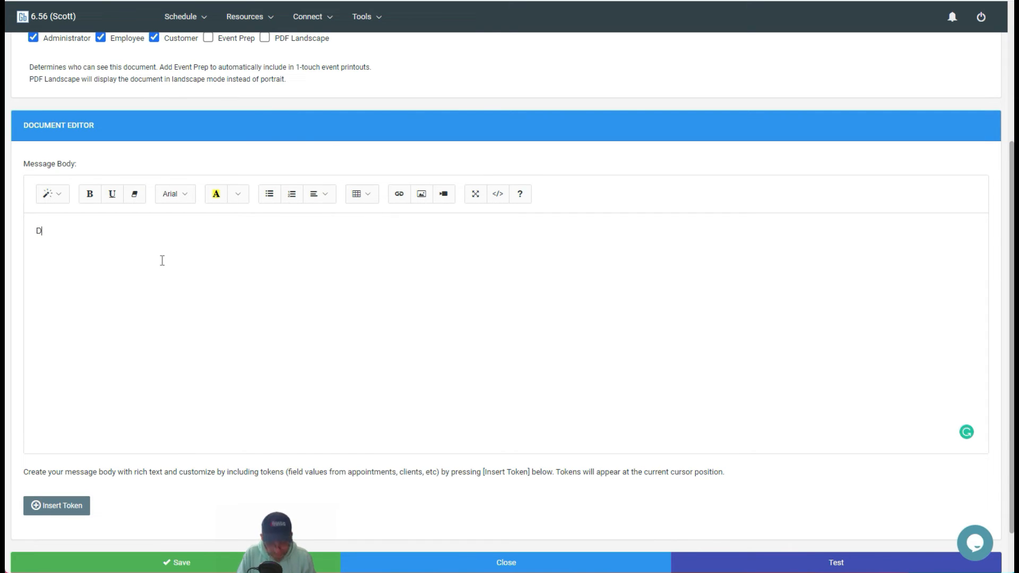
text(ear)
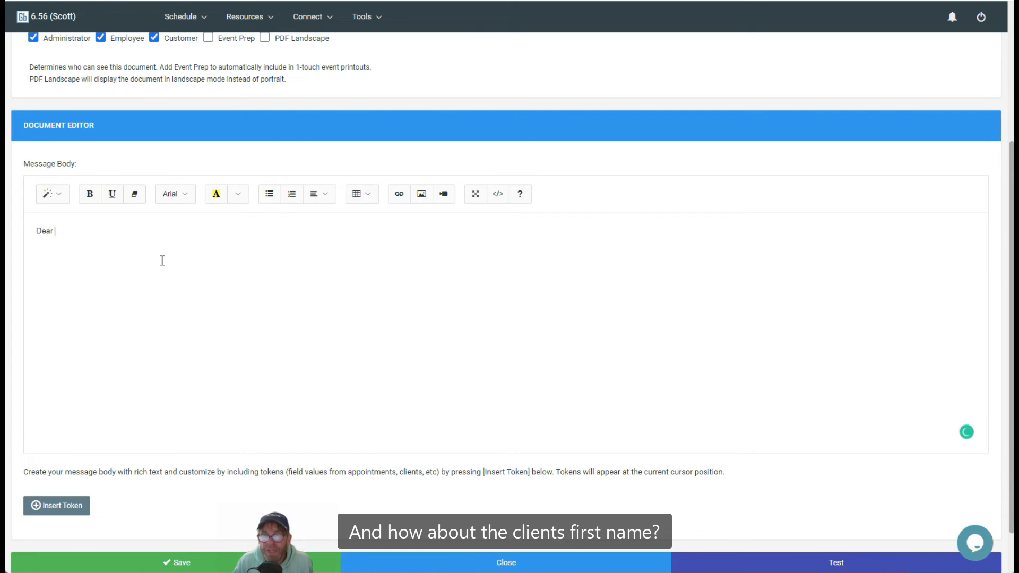
click(62, 506)
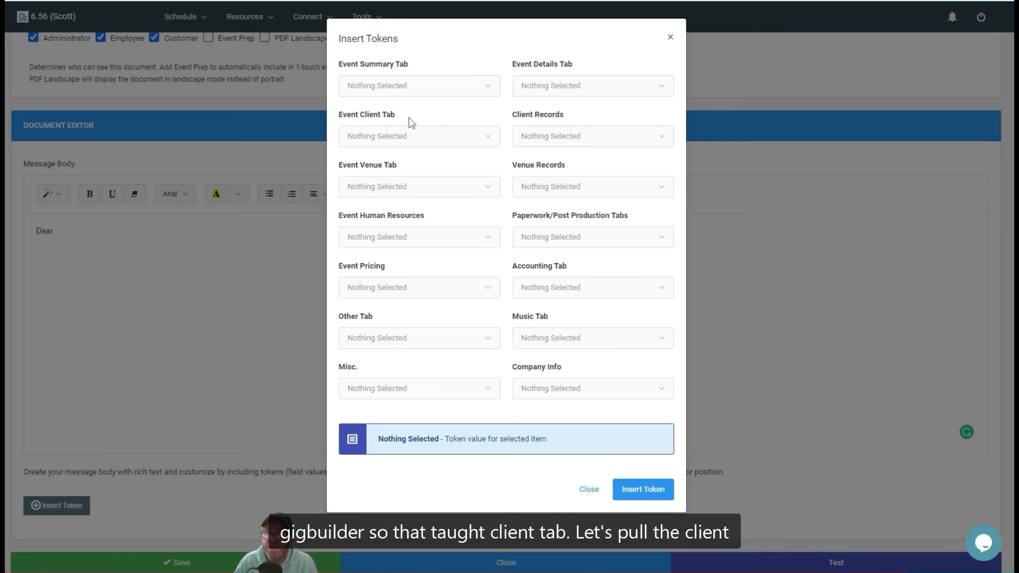
Insert the Event Client Tab's Primary Client/Prospect First Name token {$C_FNAME} after 'Dear'
click(398, 136)
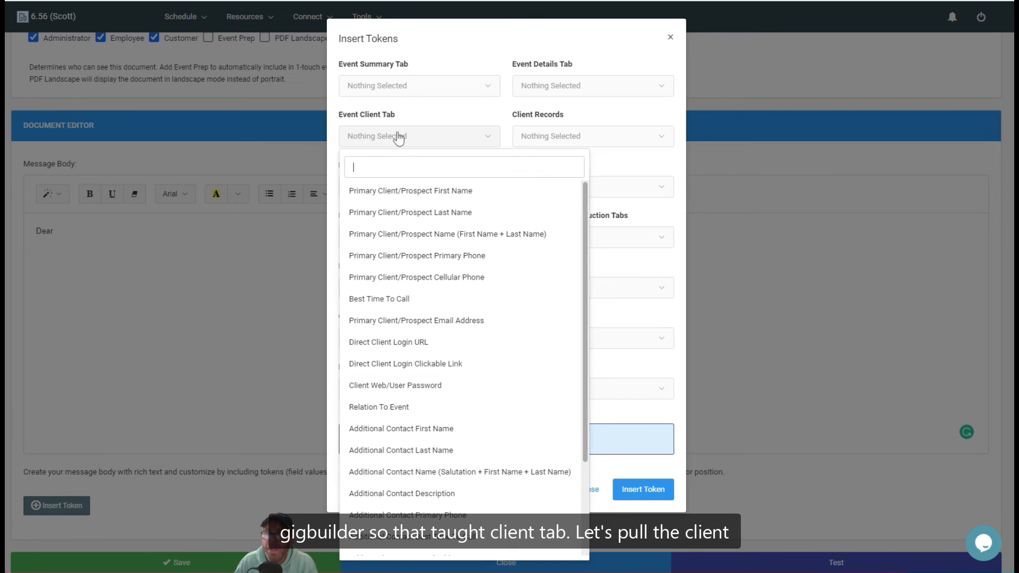
click(425, 195)
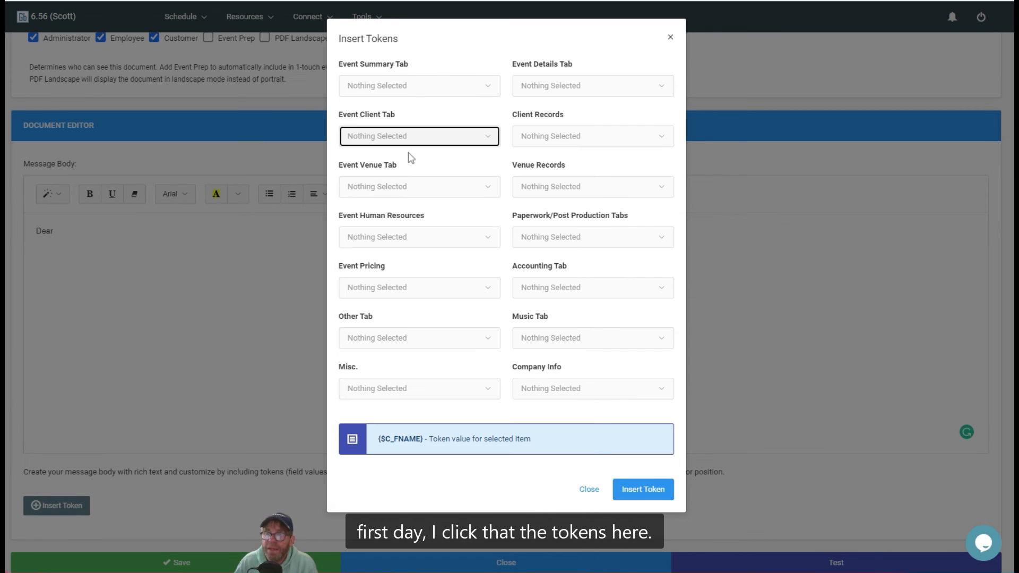
click(641, 489)
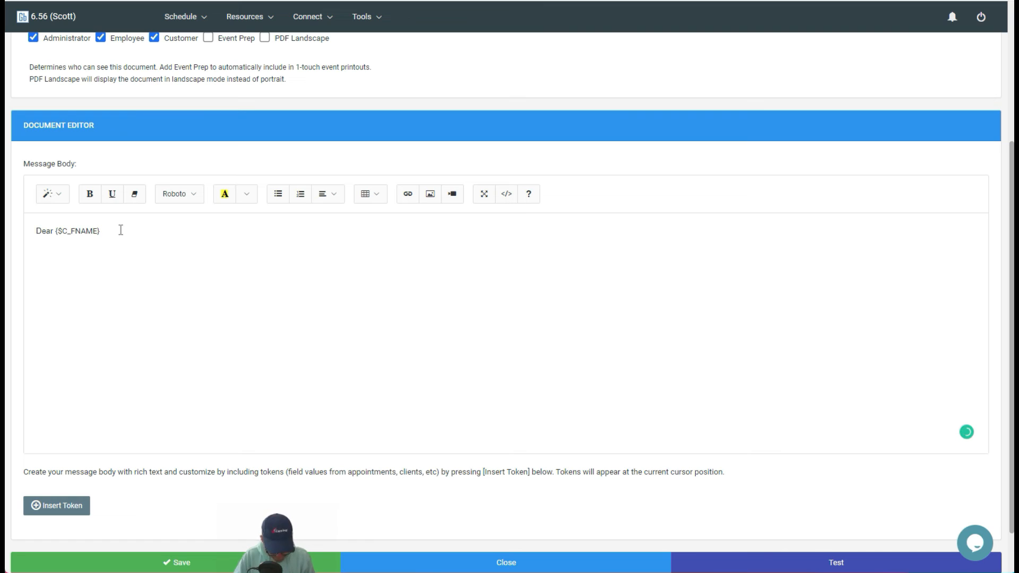
Add the line 'Thank you for considering our services' and save Test Document
text(Th)
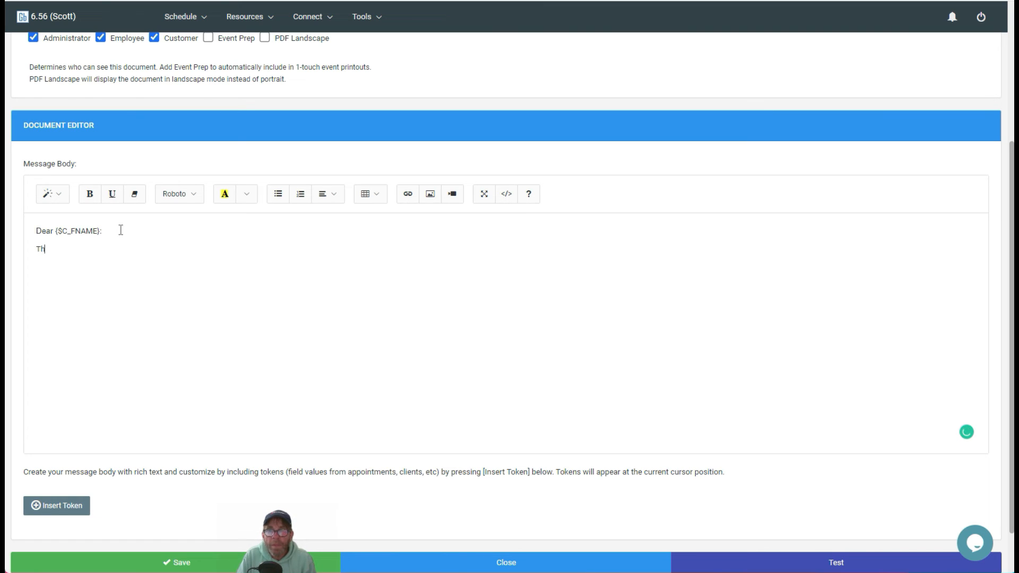
text(ank you for consid)
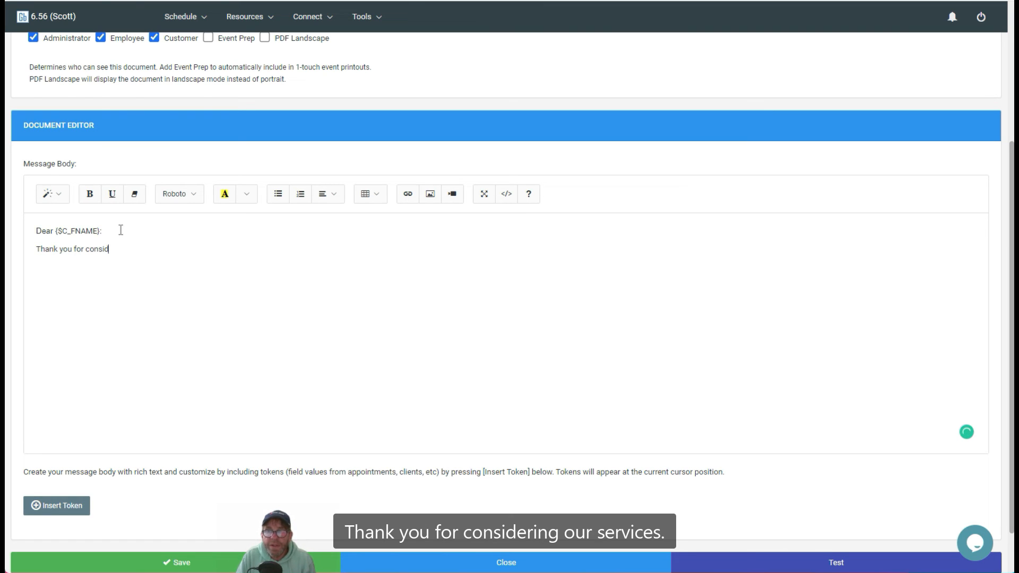
text(ering our services)
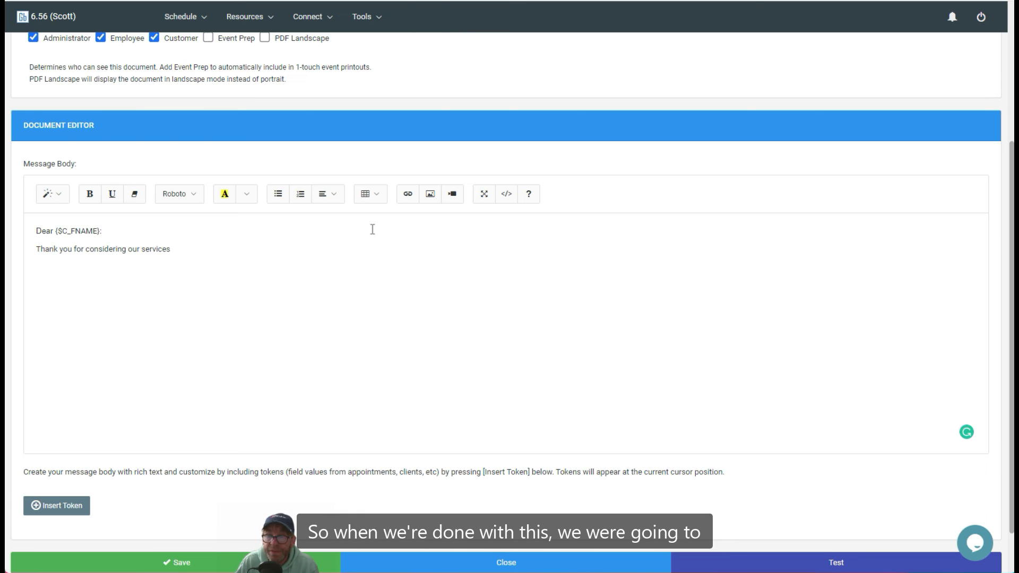
click(185, 566)
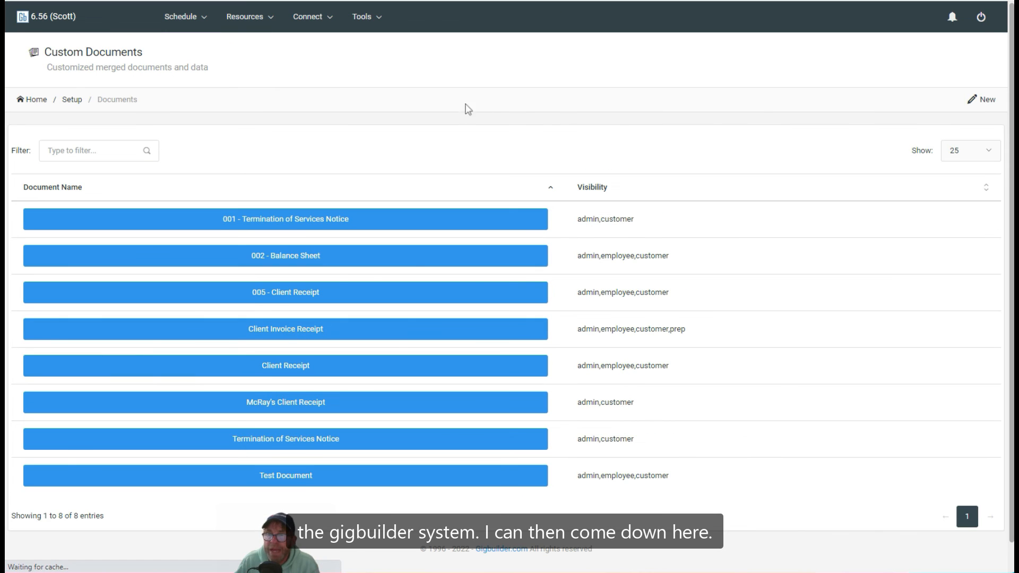
Reopen Test Document and run Test to preview the greeting with a sample client's first name
click(290, 480)
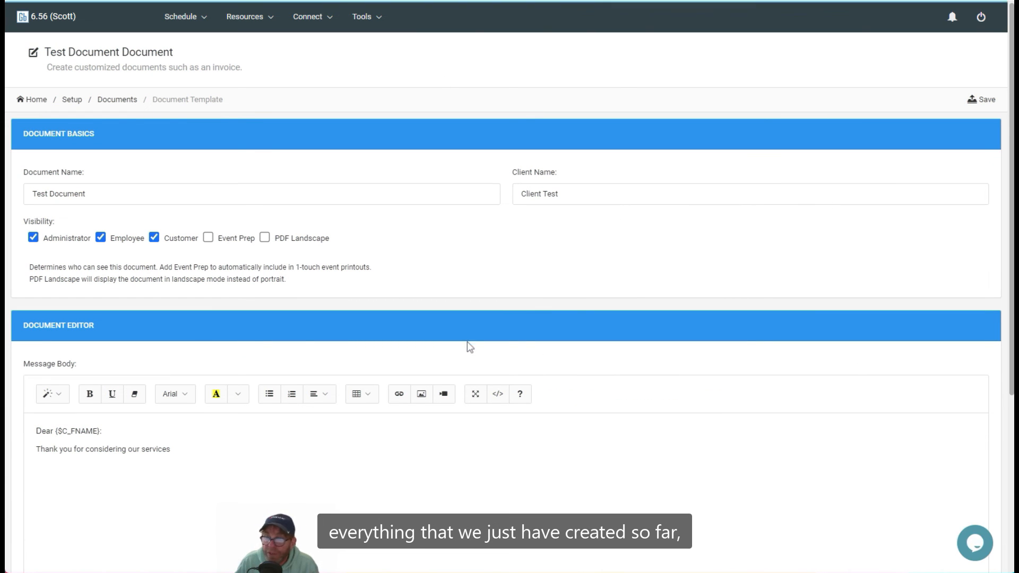
scroll(466, 345, down, 4)
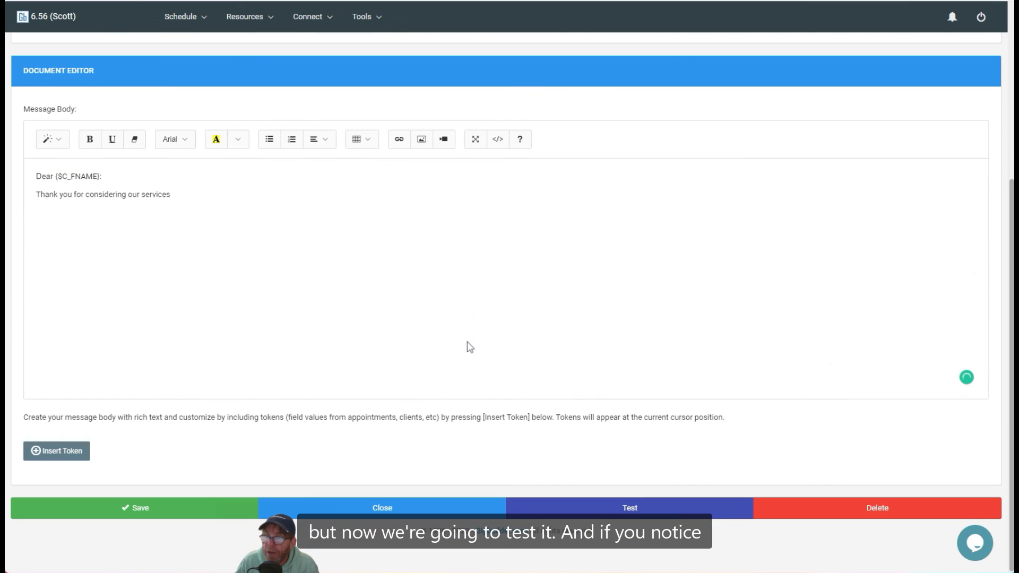
click(626, 508)
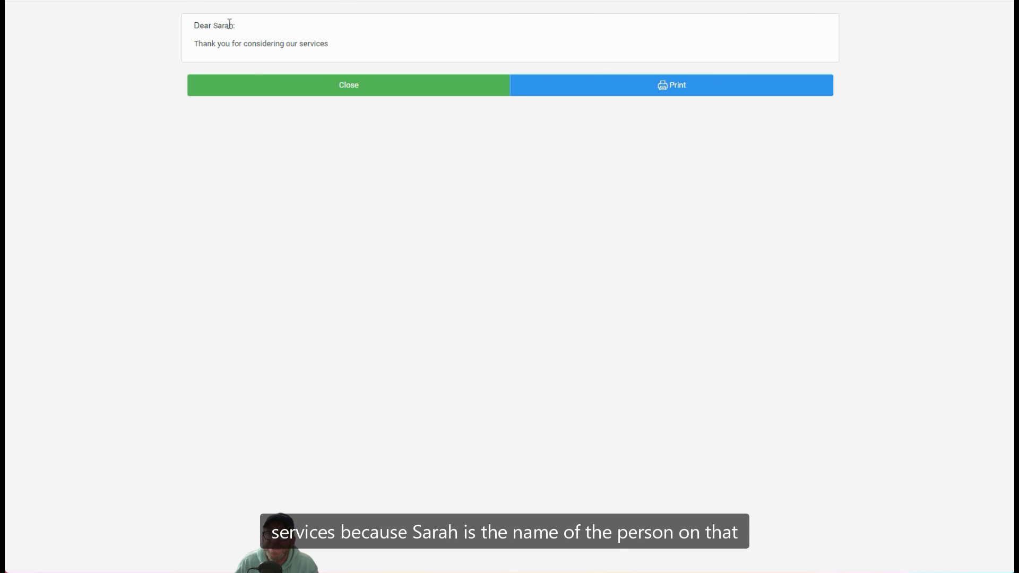
Close the test preview to return to the Test Document editor
click(325, 89)
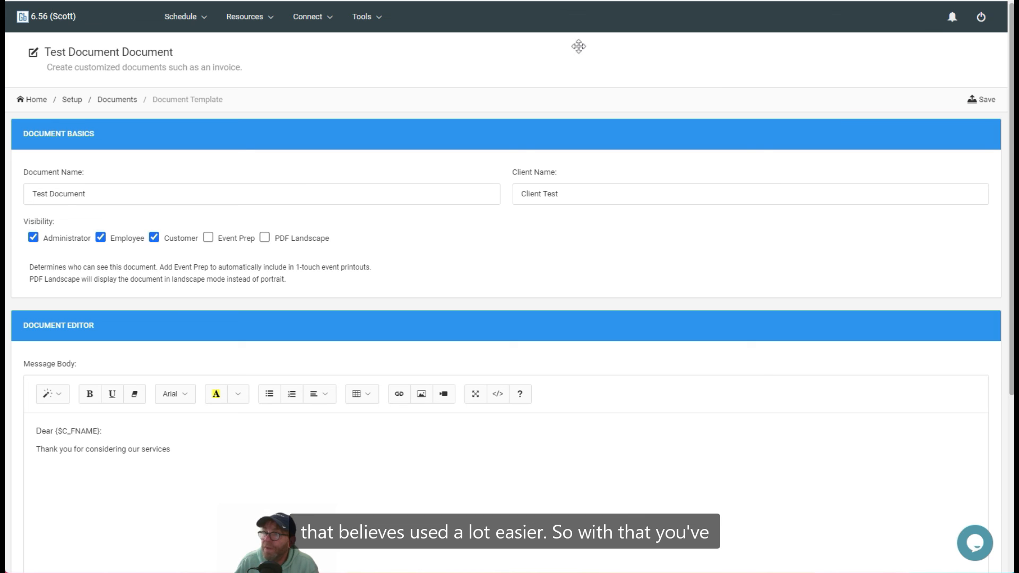
Return to the Gigbuilder home dashboard with its calendar, new leads and events panels
click(48, 22)
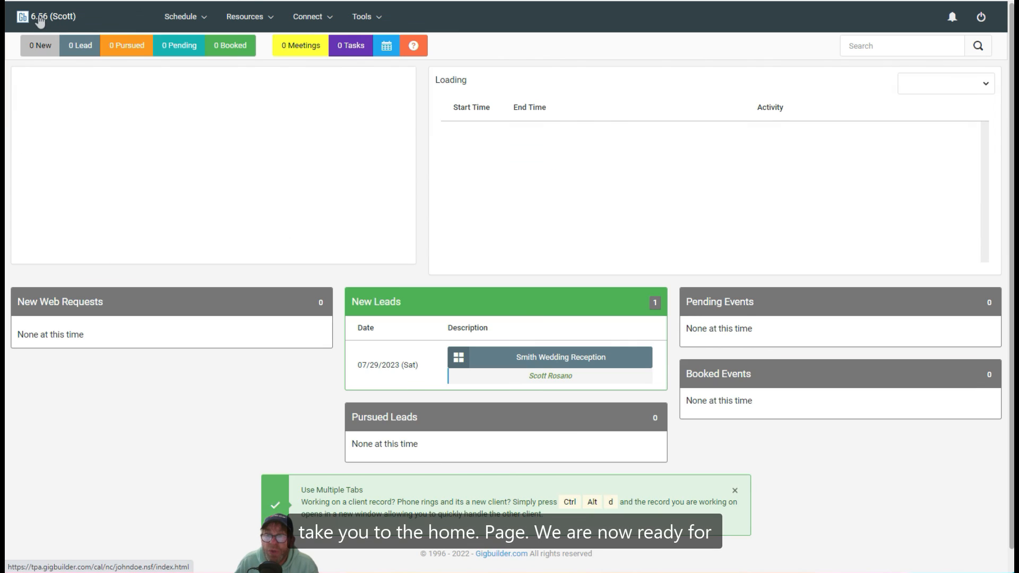